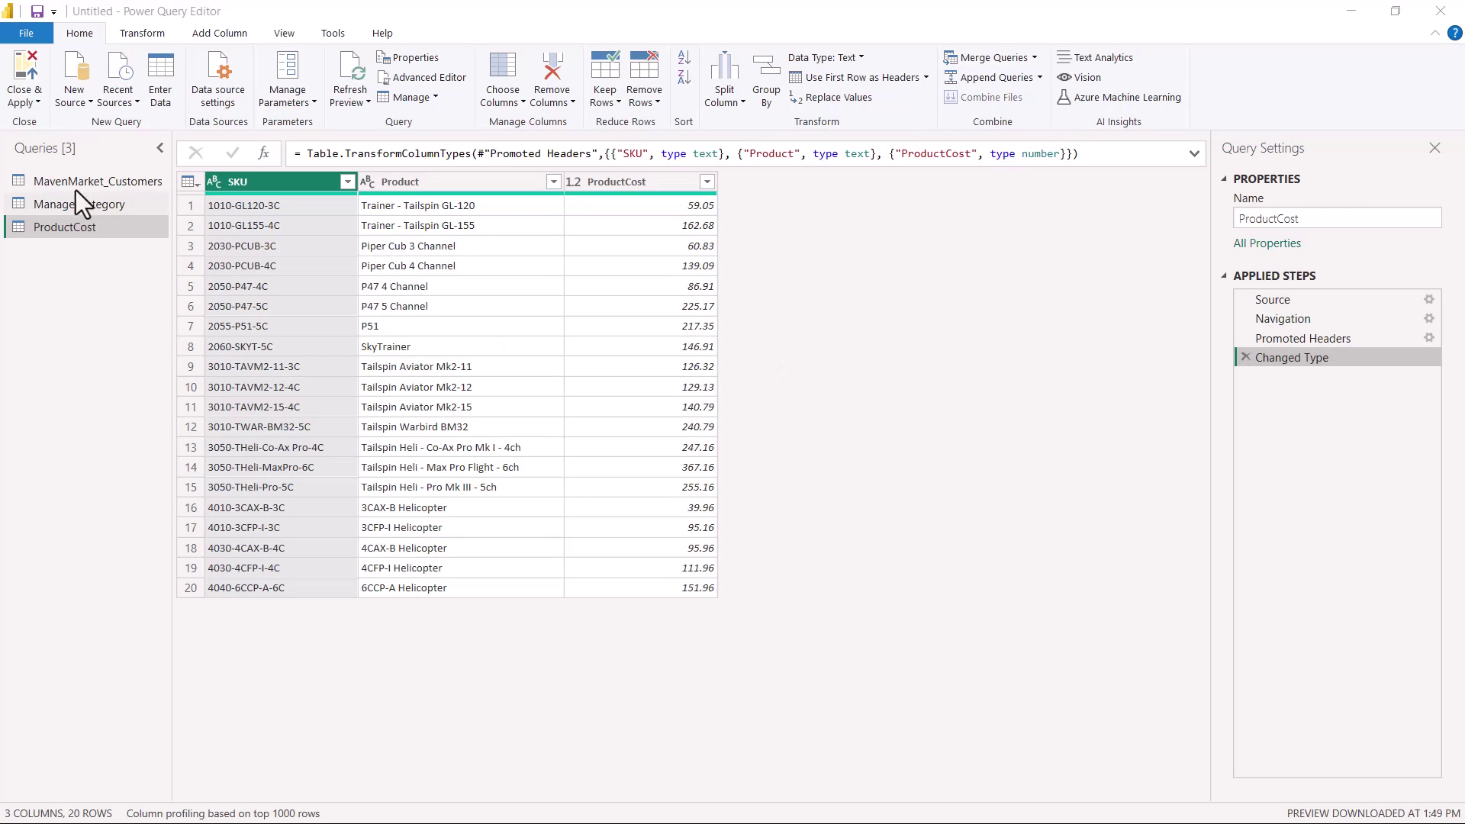
- Choose JSON from the full Get Data connector catalogue via New Source > More
{"action": "left_click", "coordinate": [87, 99]}
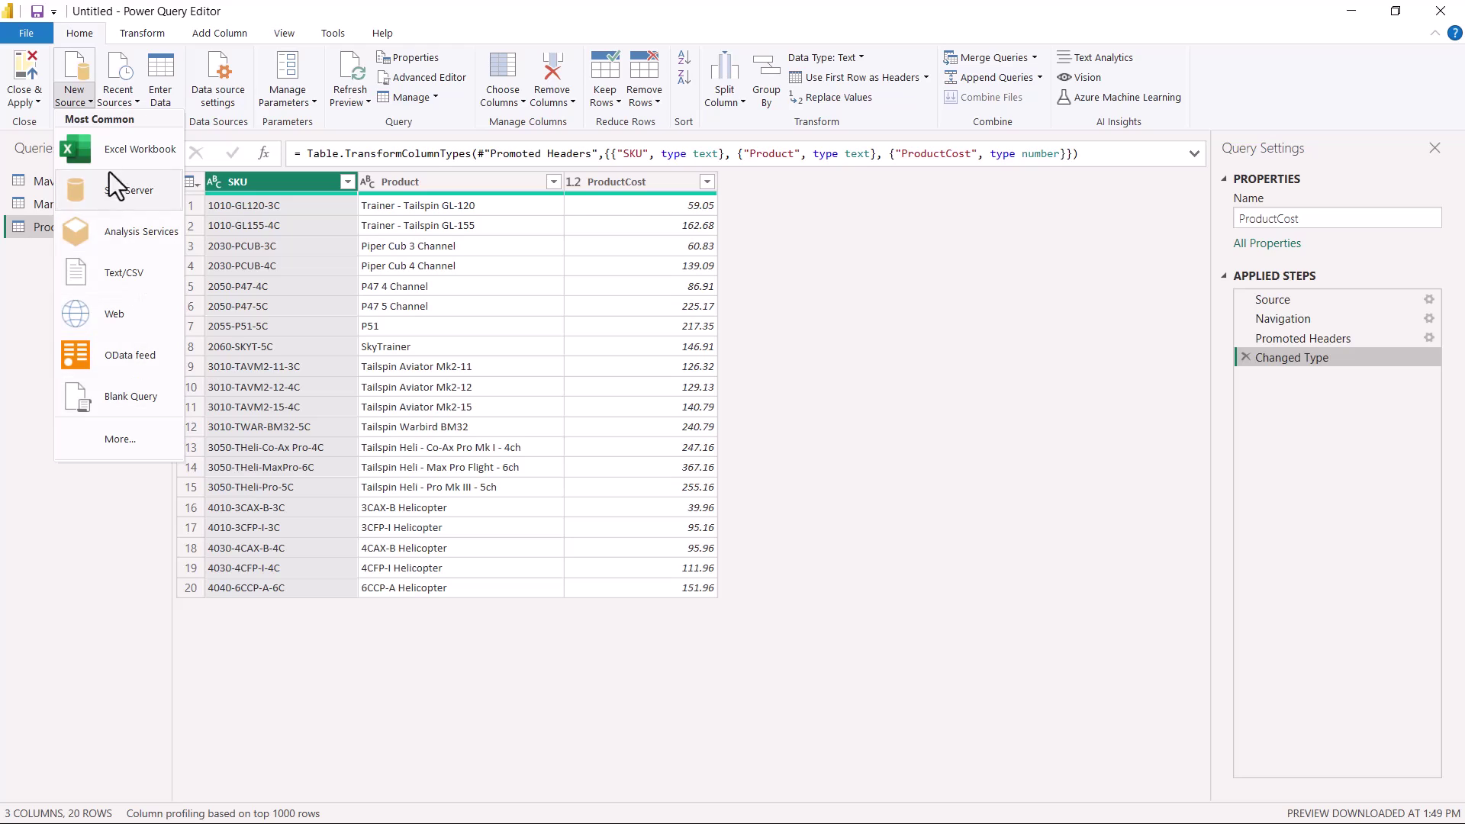
{"action": "left_click", "coordinate": [125, 446]}
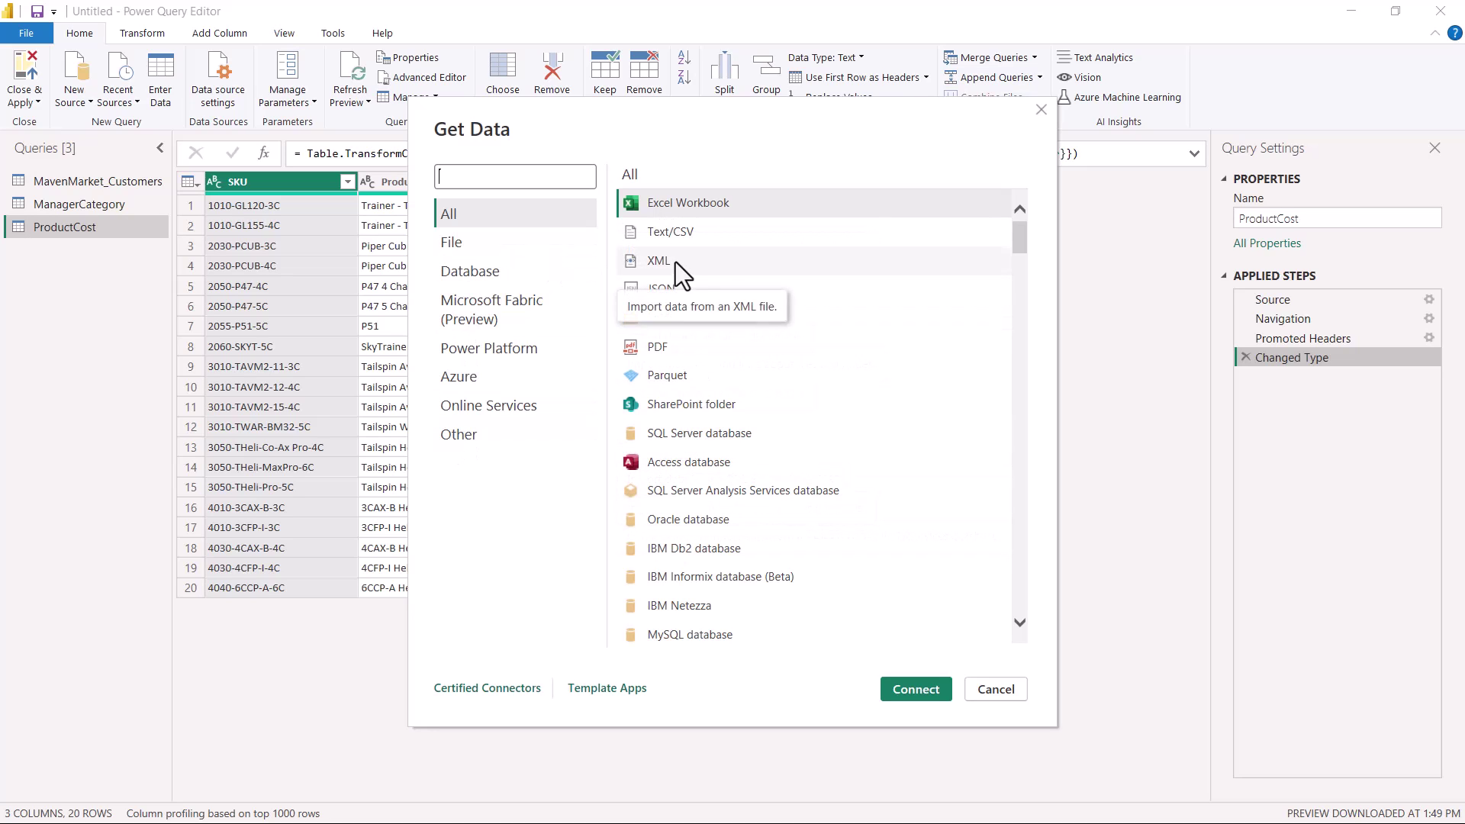
{"action": "left_click", "coordinate": [663, 293]}
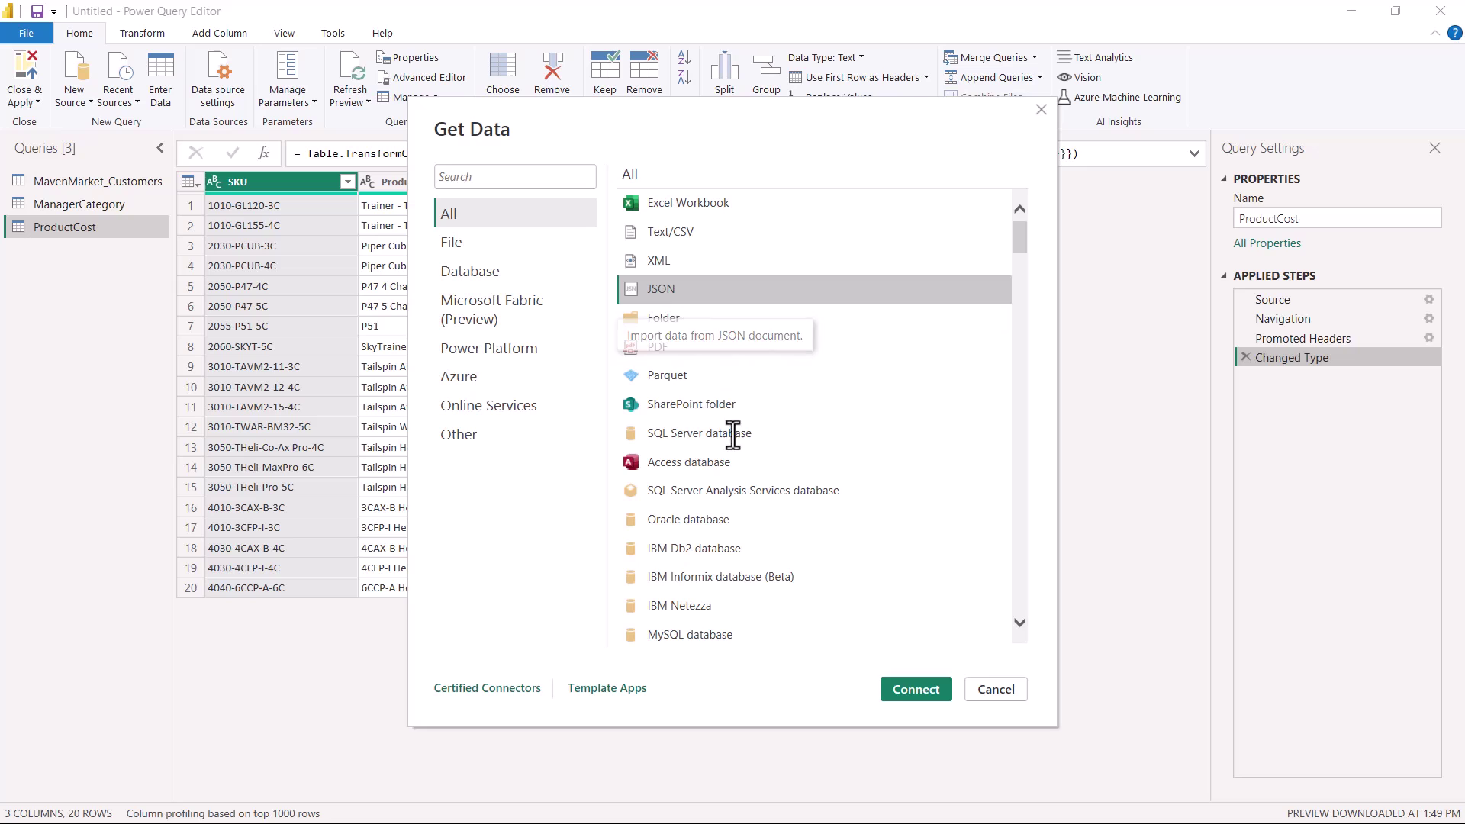
- Connect and load the apple_iphone_11_reviews JSON file as a new query
{"action": "left_click", "coordinate": [912, 690]}
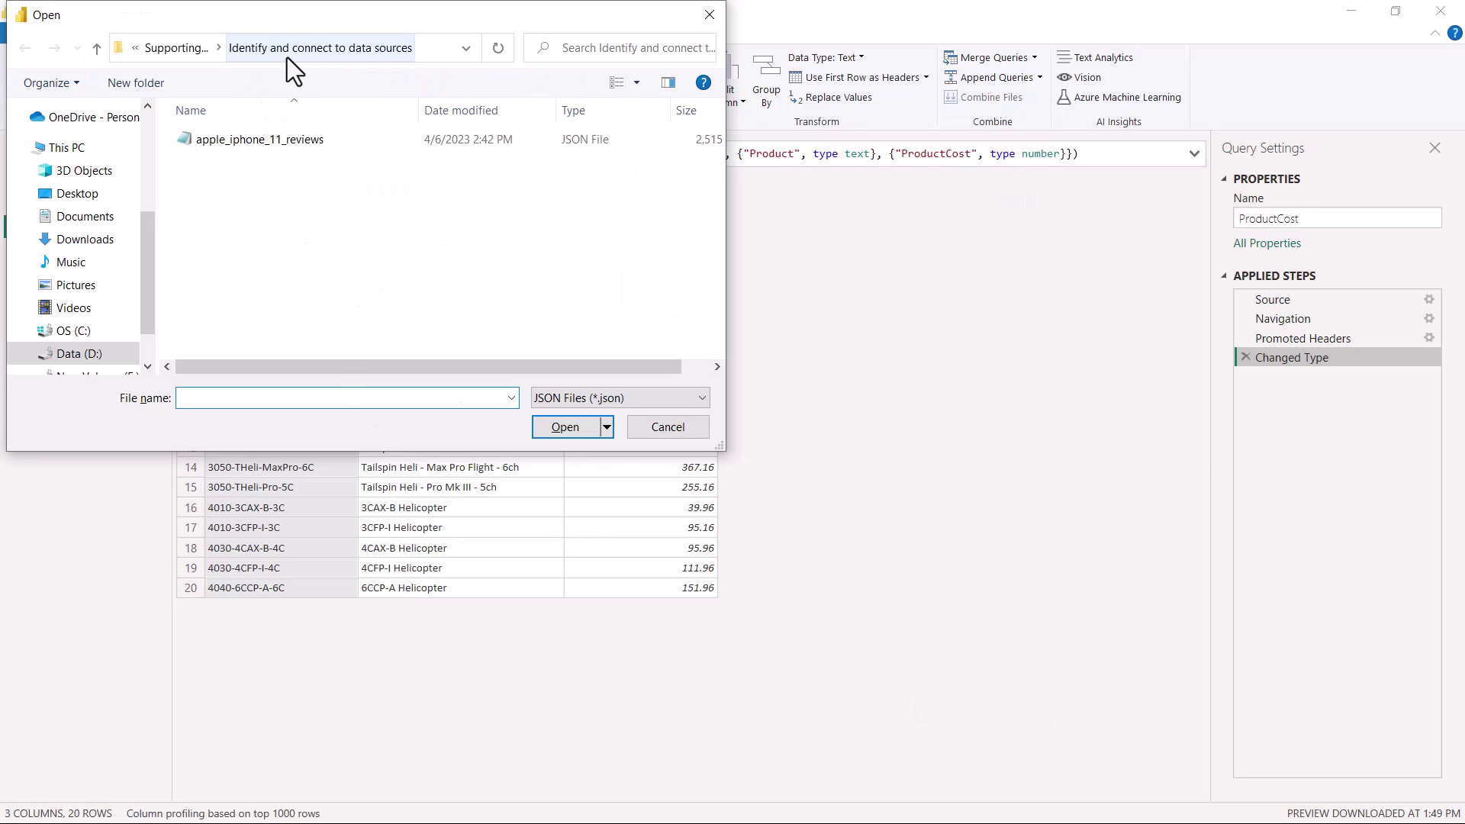
{"action": "left_click", "coordinate": [240, 141]}
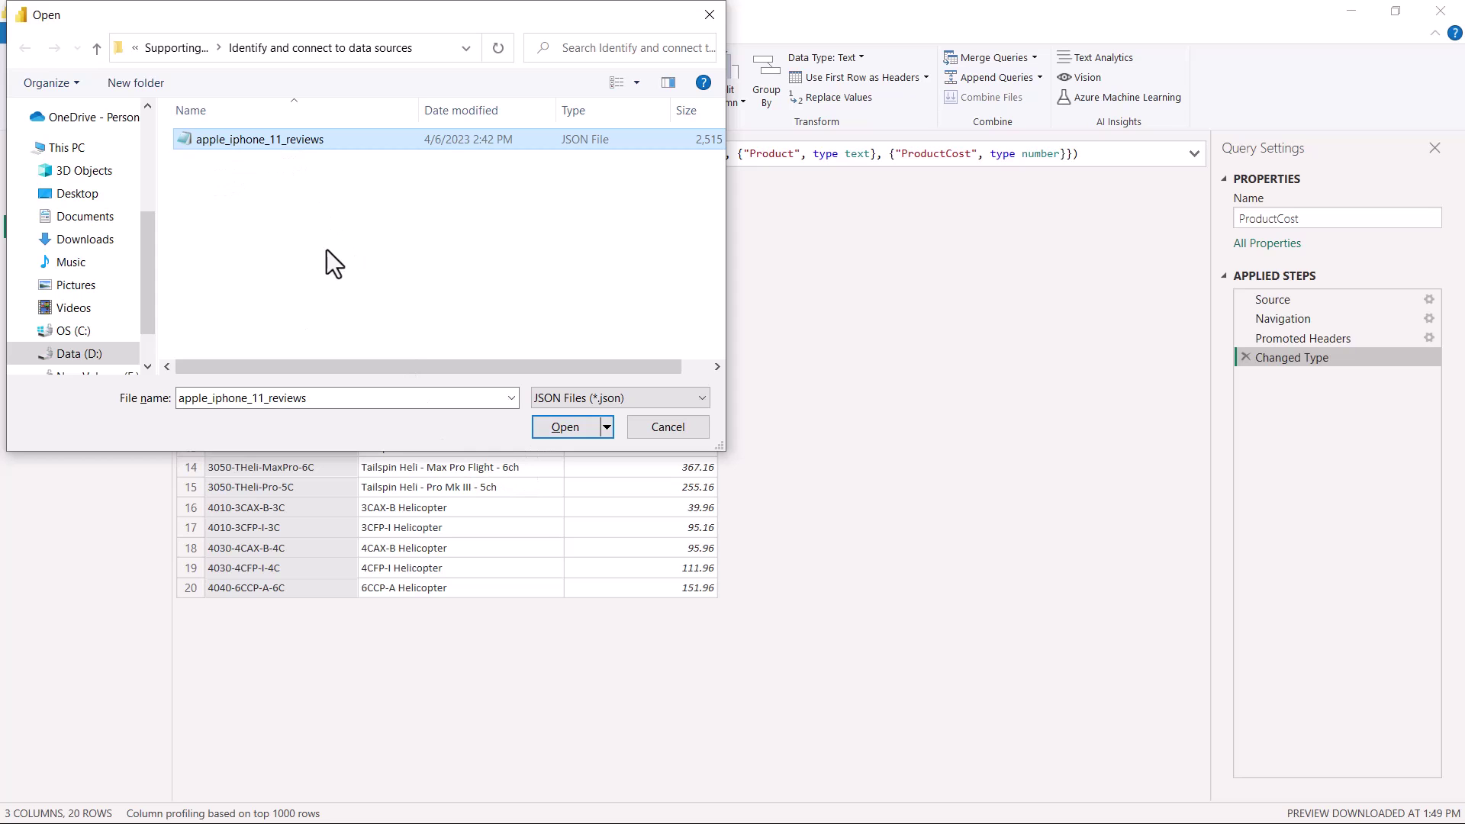
{"action": "left_click", "coordinate": [558, 427]}
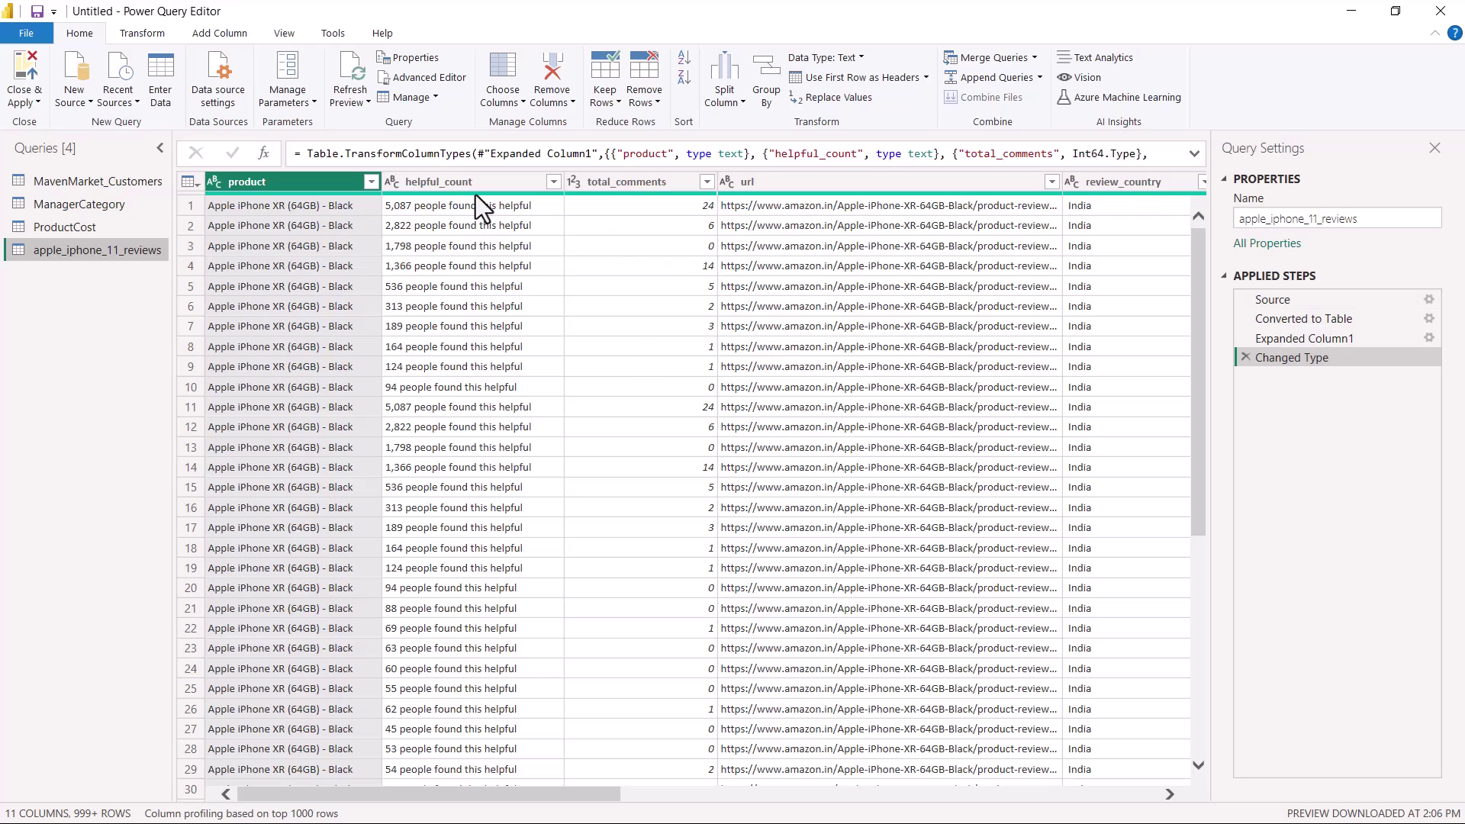
- Select the Source step and look over the raw Json.Document list of Records
{"action": "left_click", "coordinate": [1278, 301]}
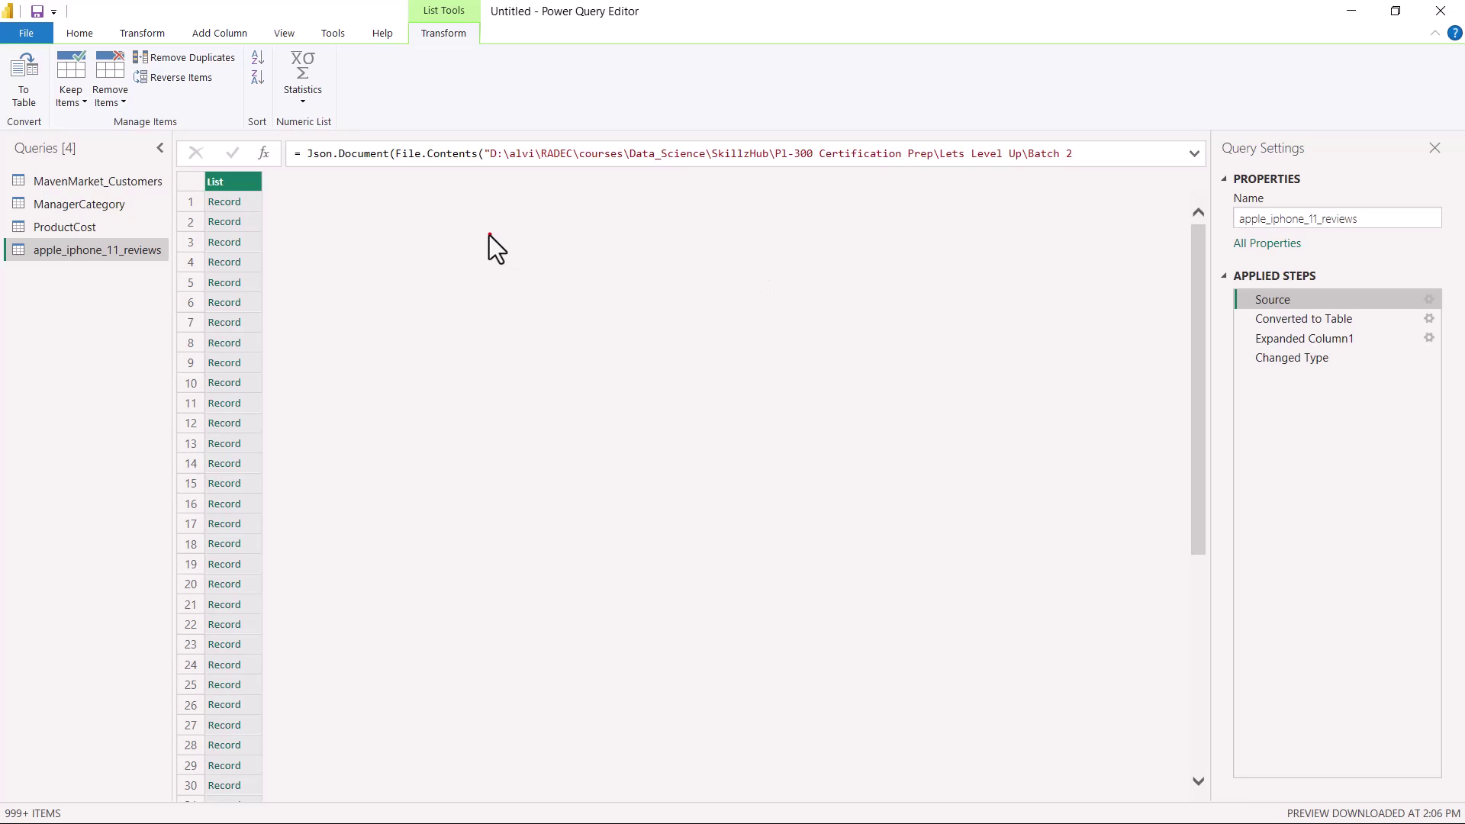
{"action": "left_click_drag", "start_coordinate": [281, 124], "coordinate": [419, 185]}
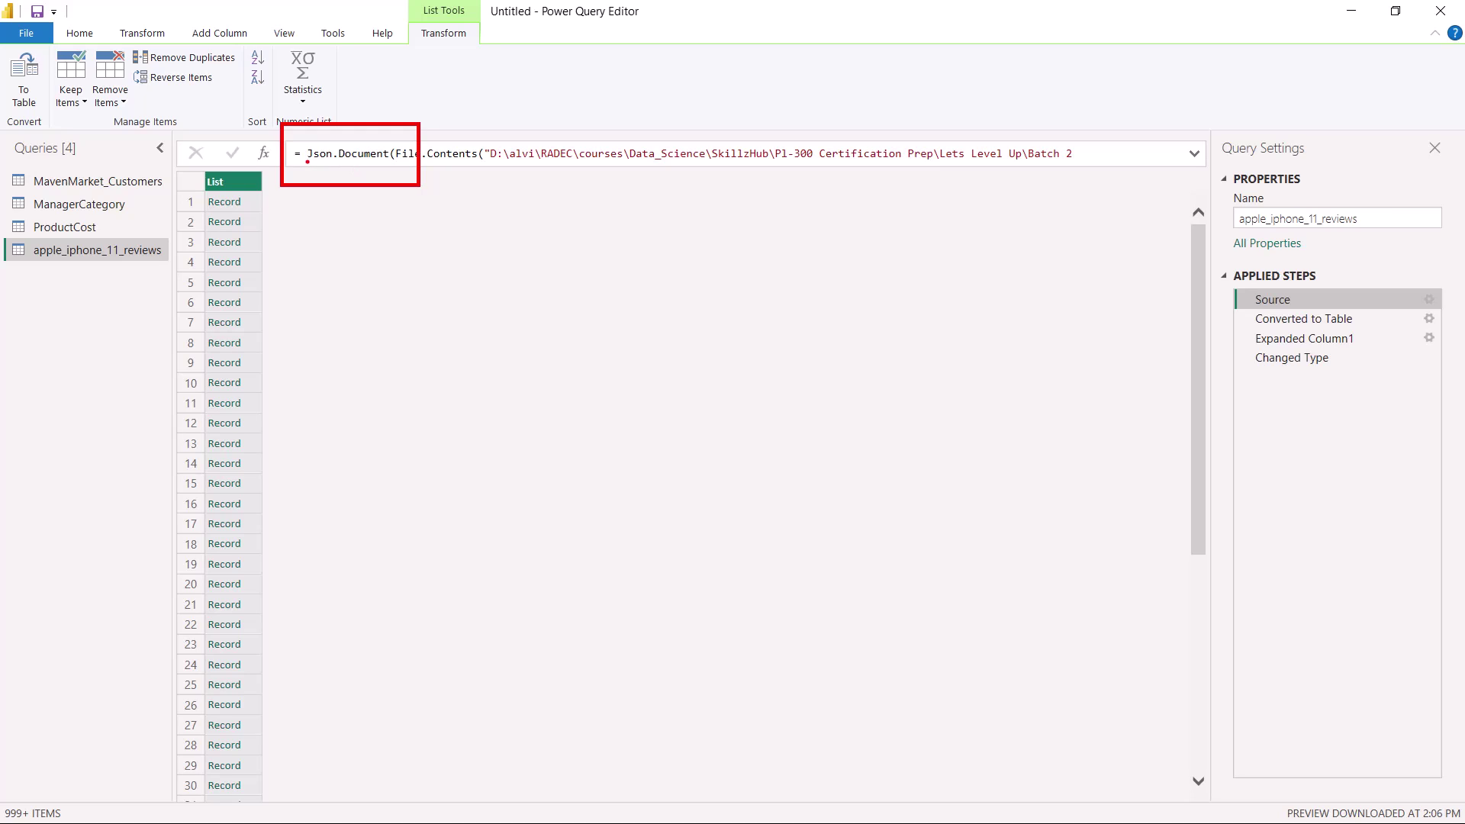
{"action": "left_click_drag", "start_coordinate": [307, 162], "coordinate": [388, 168]}
{"action": "left_click_drag", "start_coordinate": [920, 168], "coordinate": [1057, 167]}
{"action": "left_click_drag", "start_coordinate": [176, 171], "coordinate": [180, 721]}
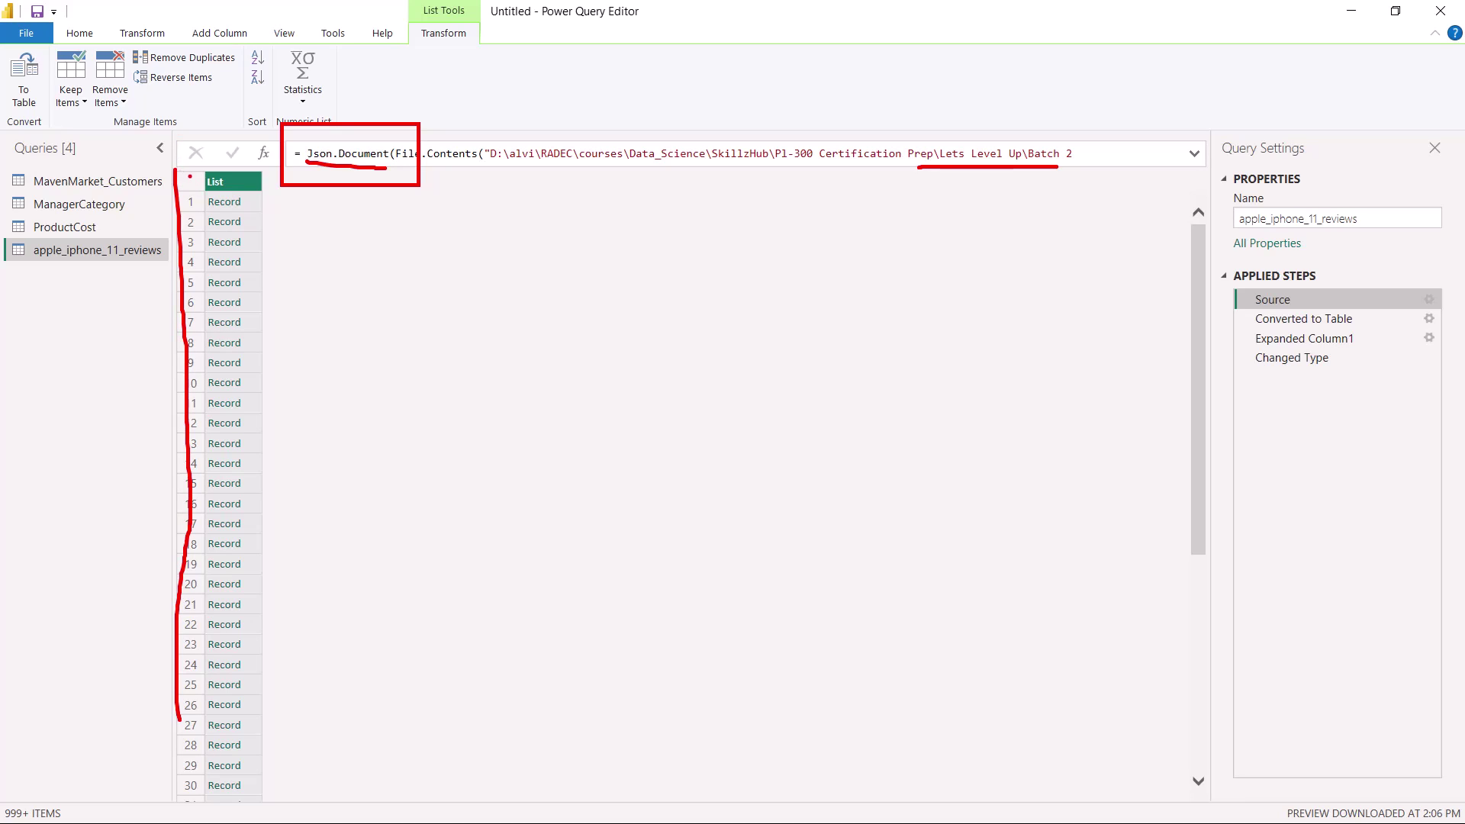
{"action": "left_click_drag", "start_coordinate": [212, 192], "coordinate": [235, 186]}
{"action": "key", "text": "Escape"}
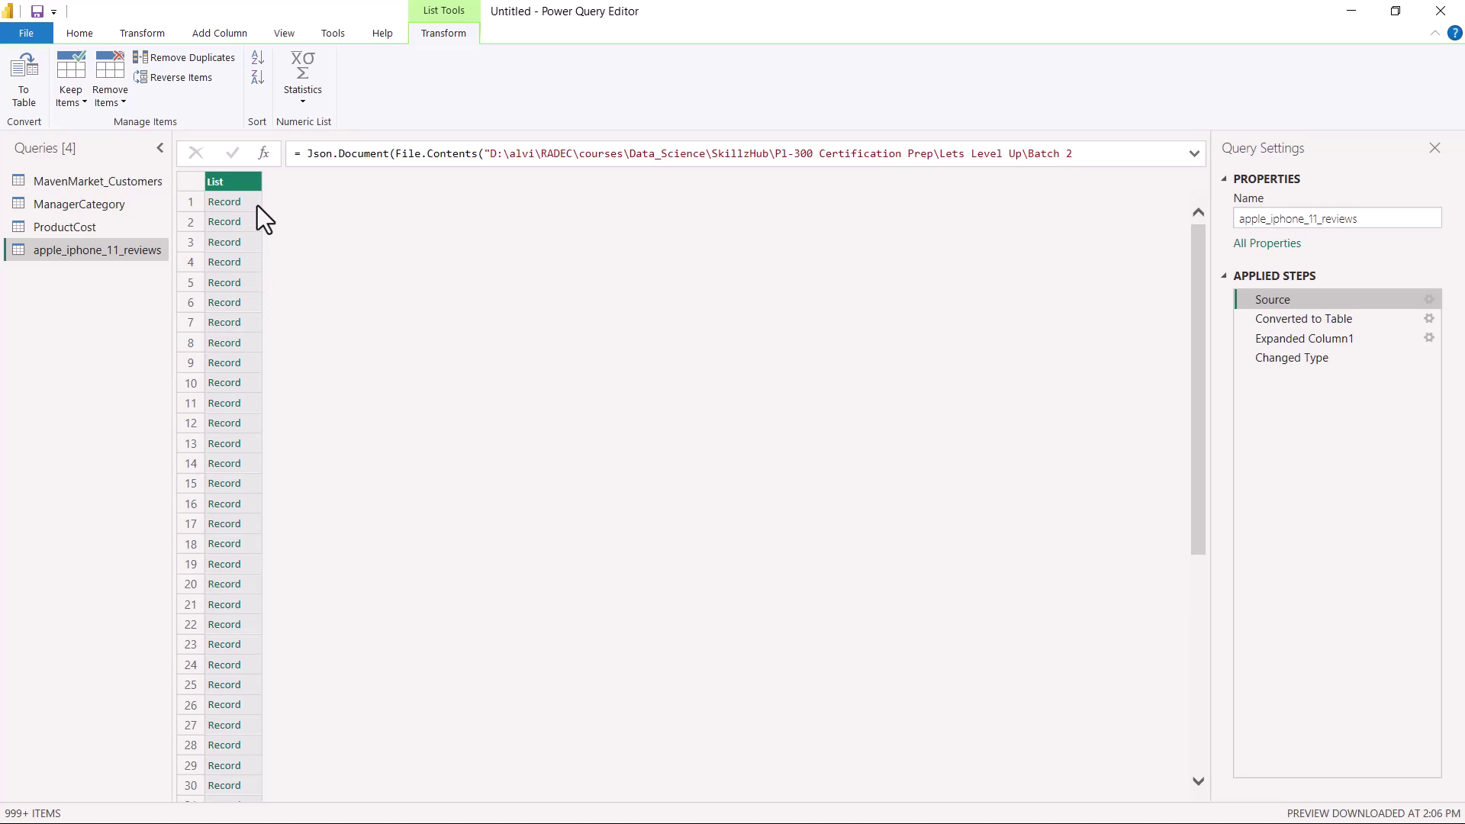
- Preview the first Record's fields, such as product and helpful_count
{"action": "left_click", "coordinate": [257, 205]}
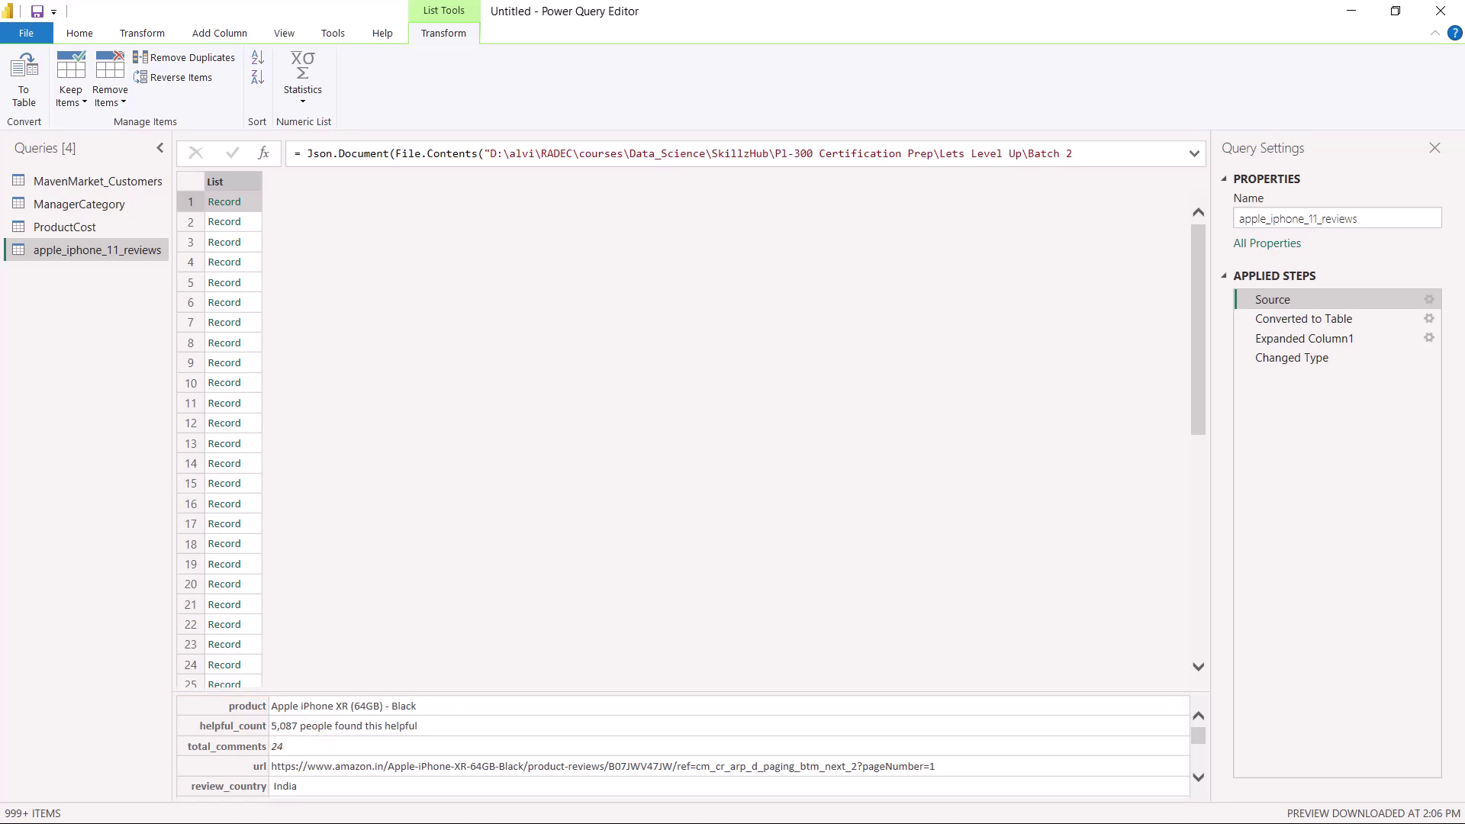
- Show the Converted to Table step, preview row 1's record, then select the whole Column1
{"action": "left_click", "coordinate": [1292, 320]}
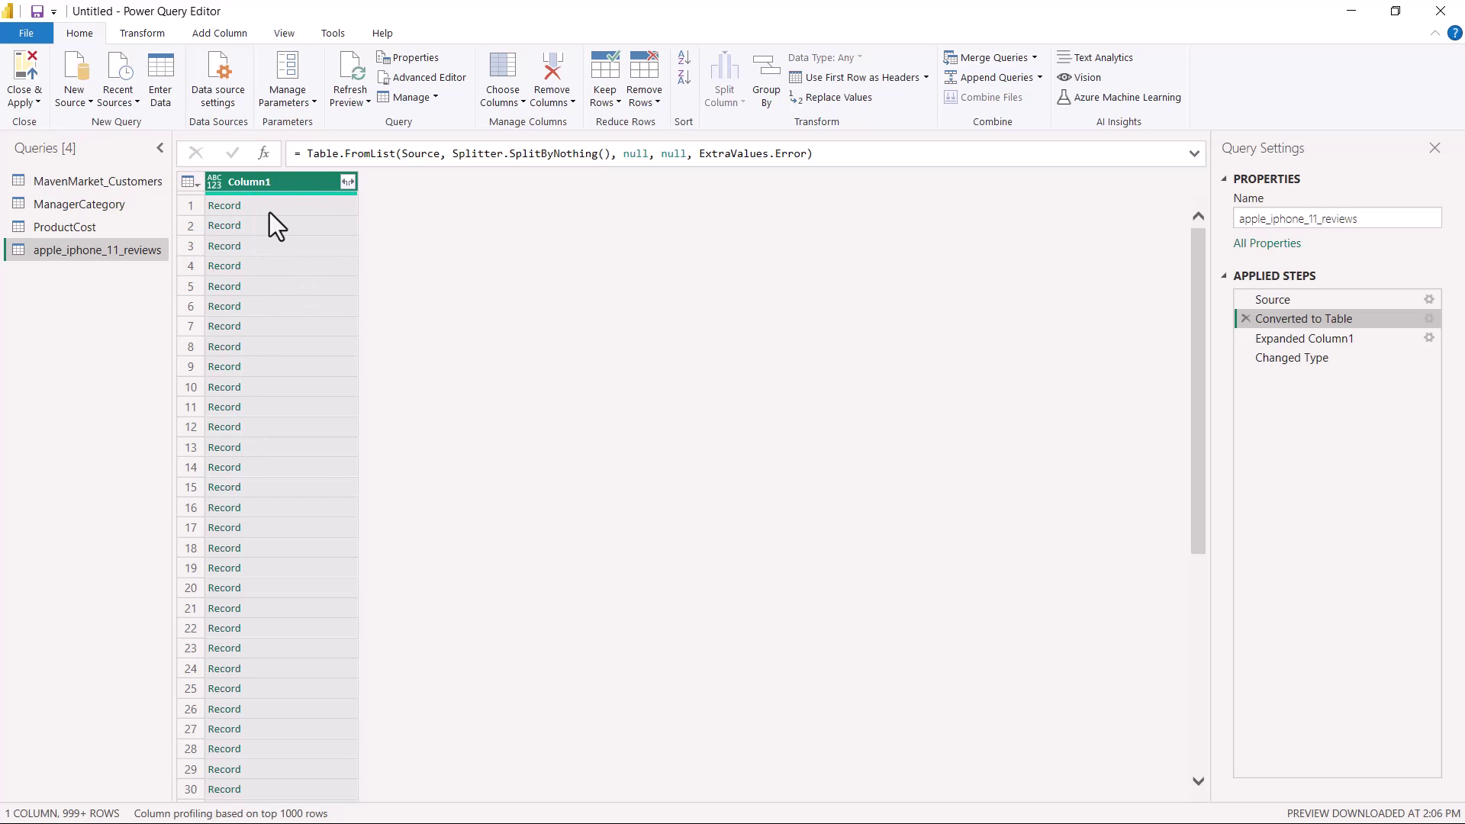
{"action": "left_click", "coordinate": [326, 210]}
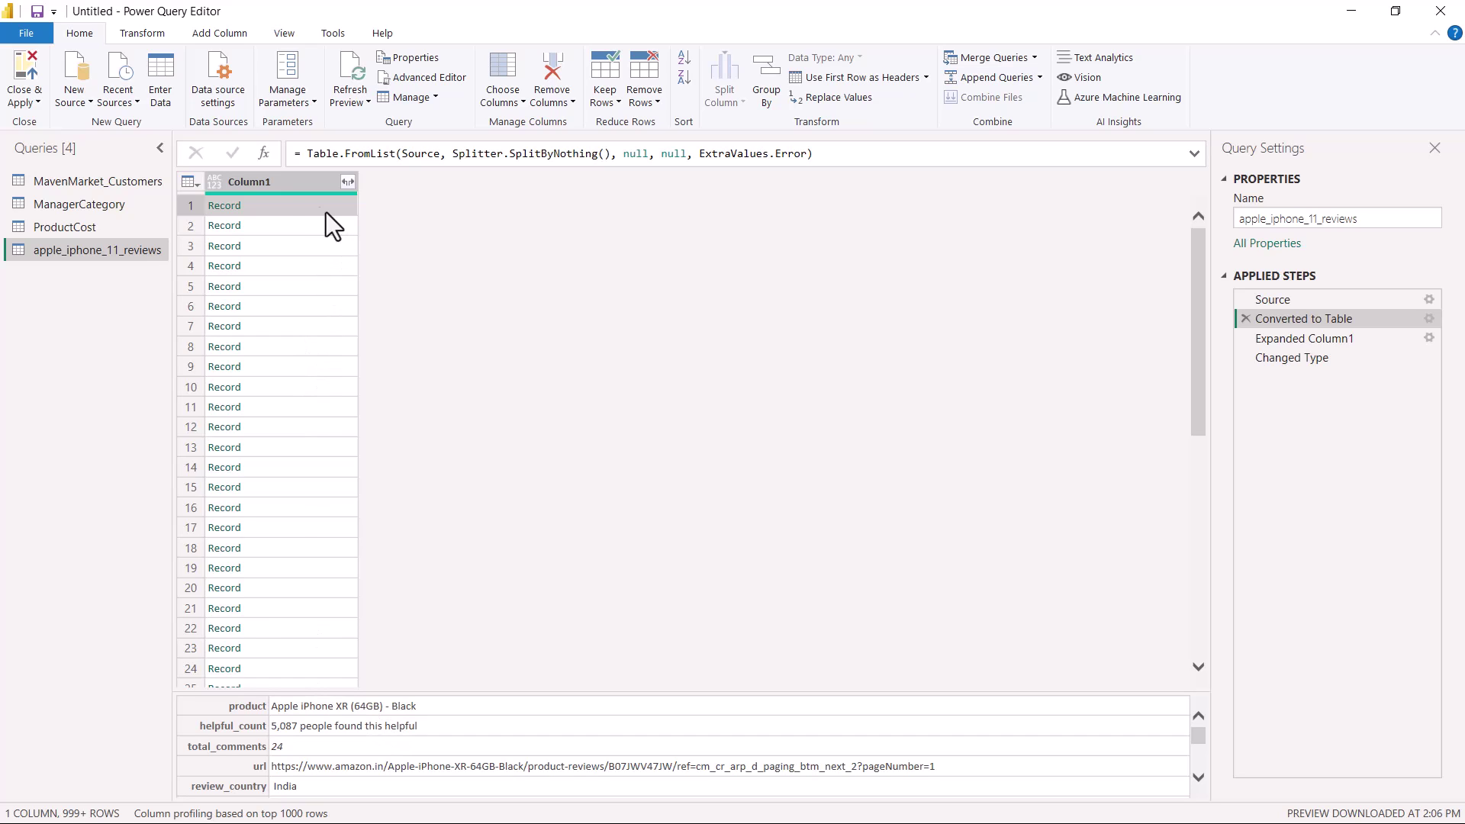
{"action": "left_click", "coordinate": [290, 185]}
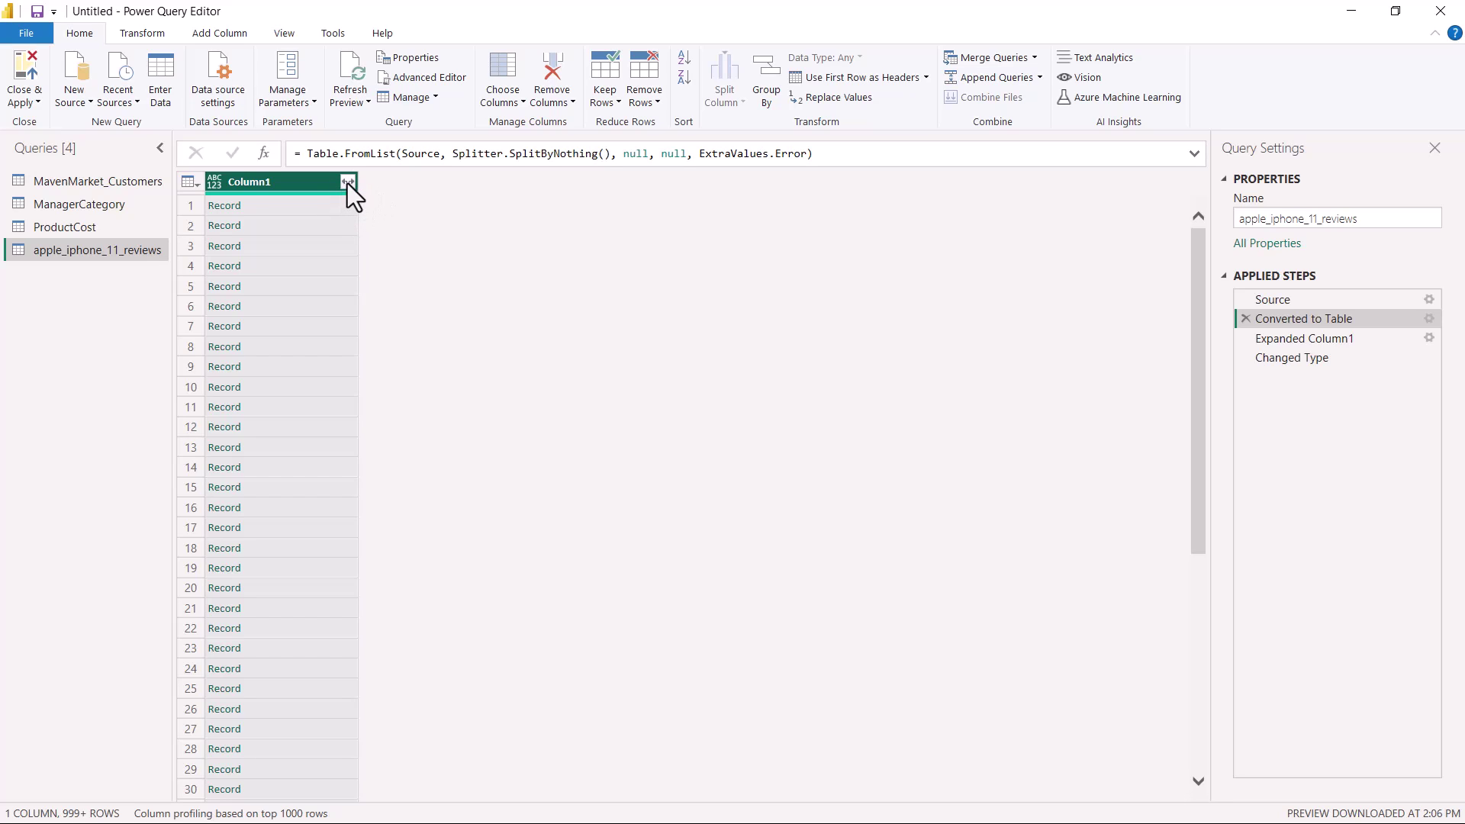
- Show the Expanded Column1 step with records spread into 11 review columns
{"action": "left_click", "coordinate": [1279, 341]}
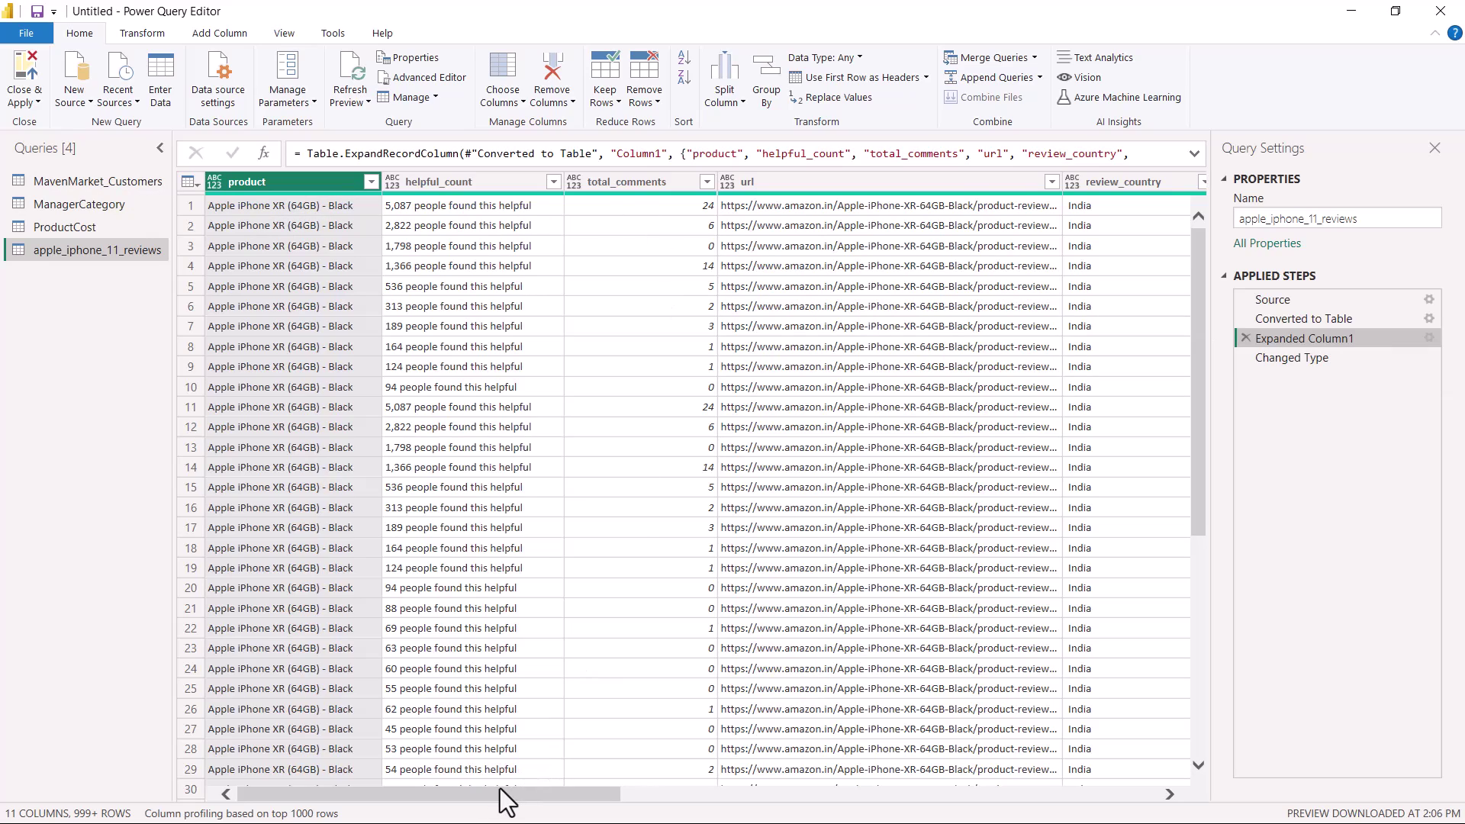
{"action": "left_click_drag", "start_coordinate": [592, 792], "coordinate": [1027, 775]}
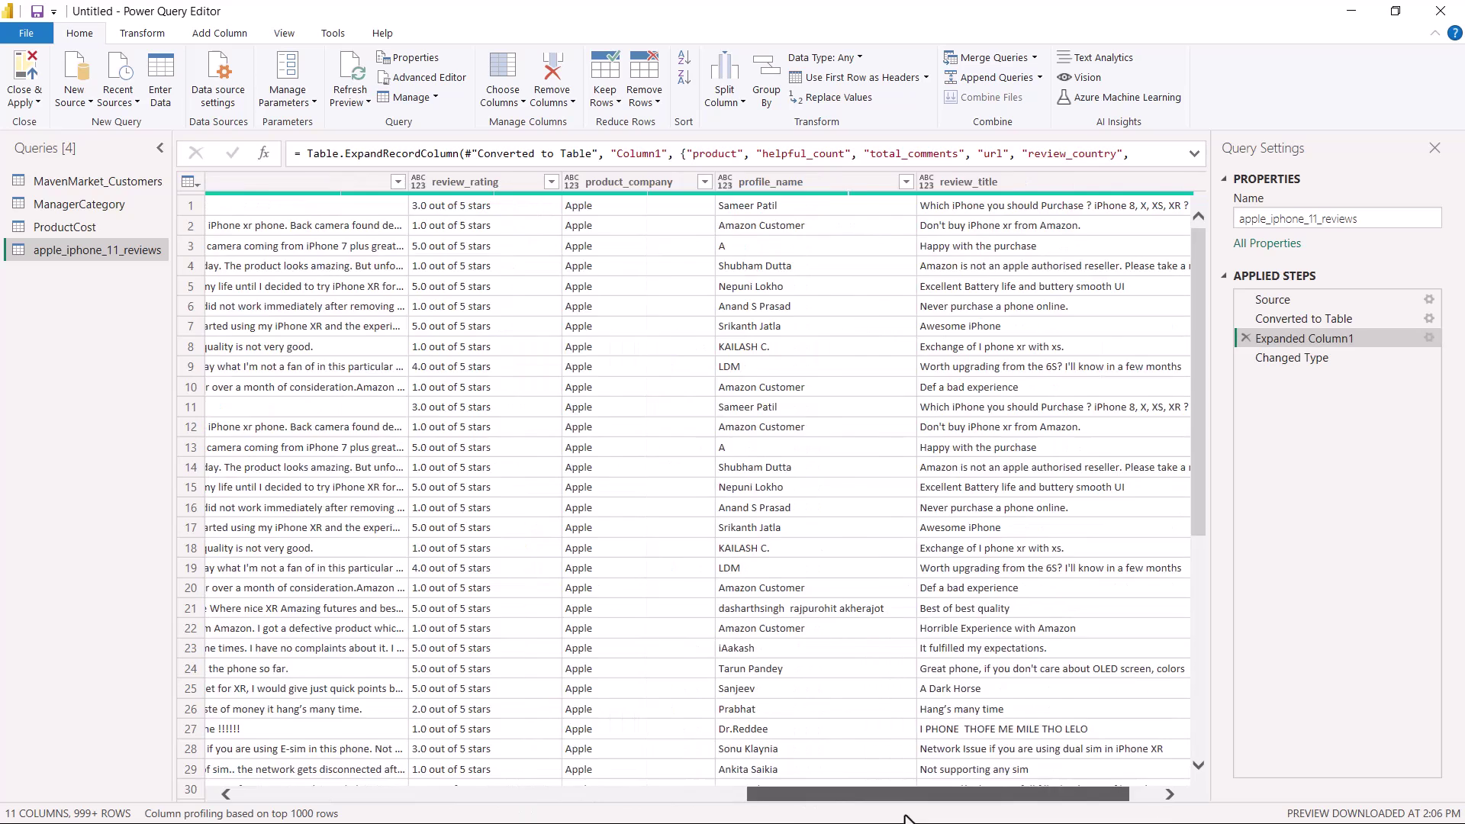
{"action": "left_click_drag", "start_coordinate": [1024, 773], "coordinate": [381, 782]}
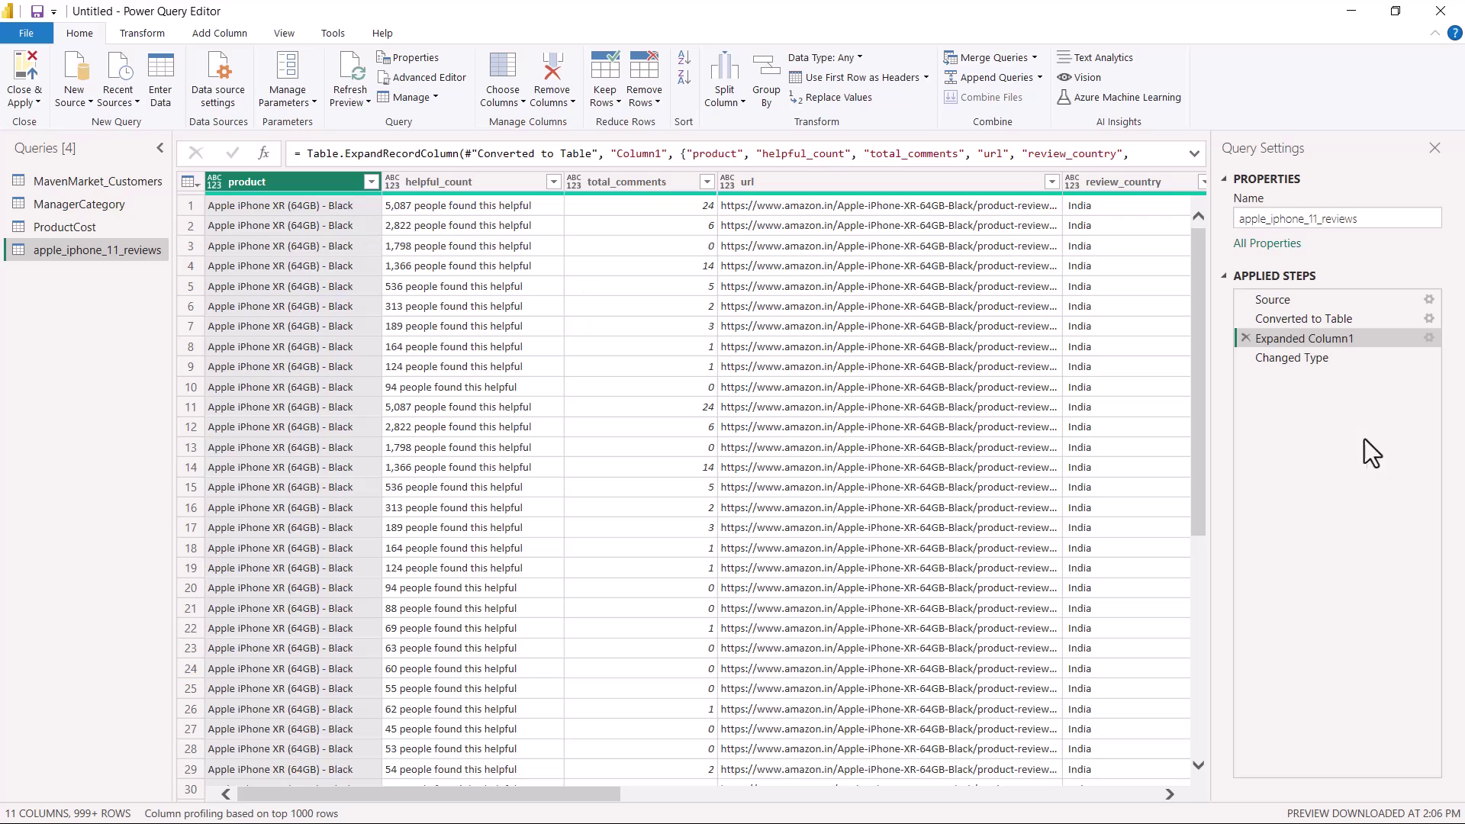
{"action": "left_click", "coordinate": [1305, 319]}
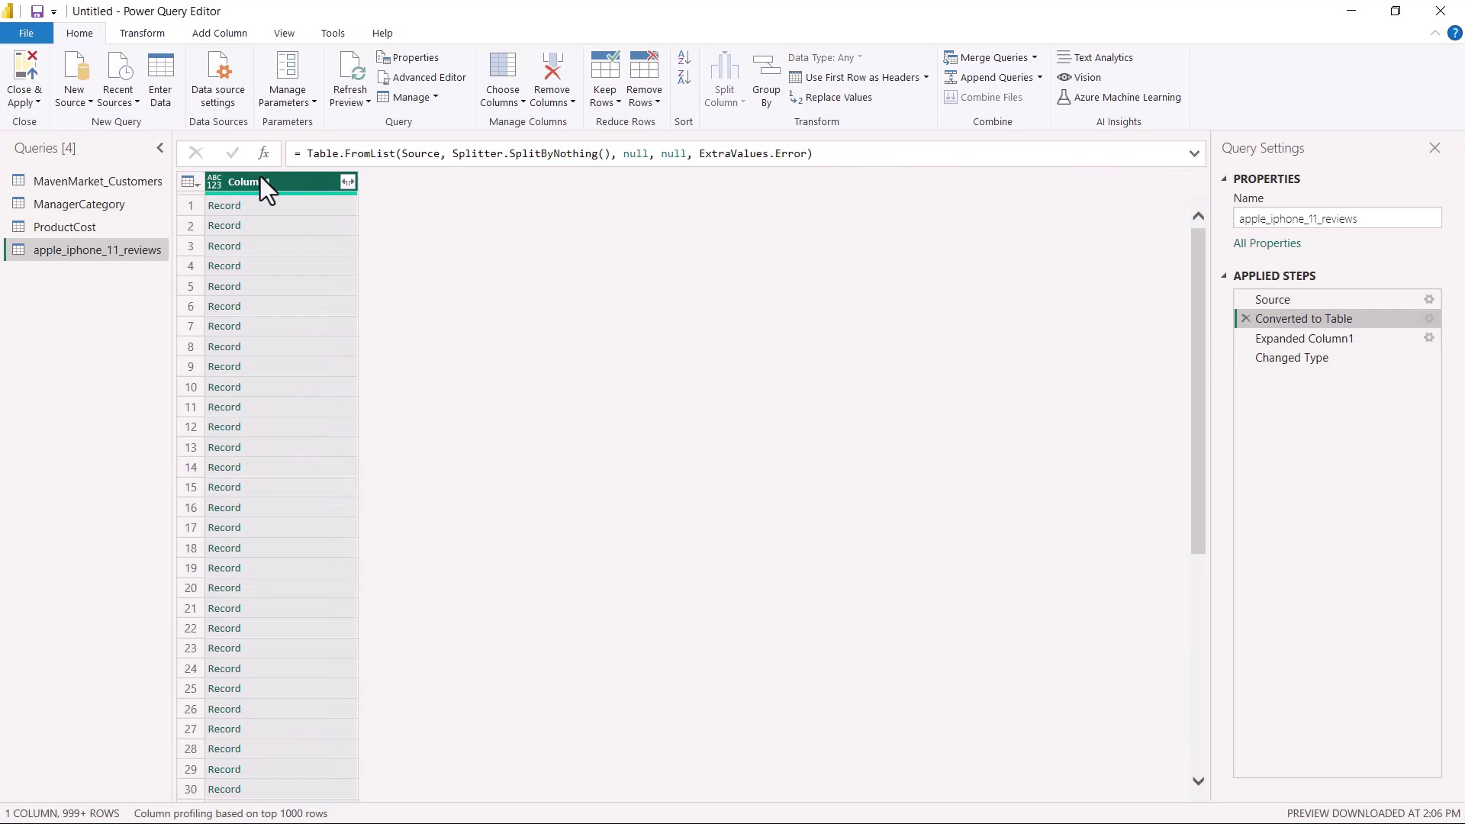
{"action": "left_click", "coordinate": [308, 208]}
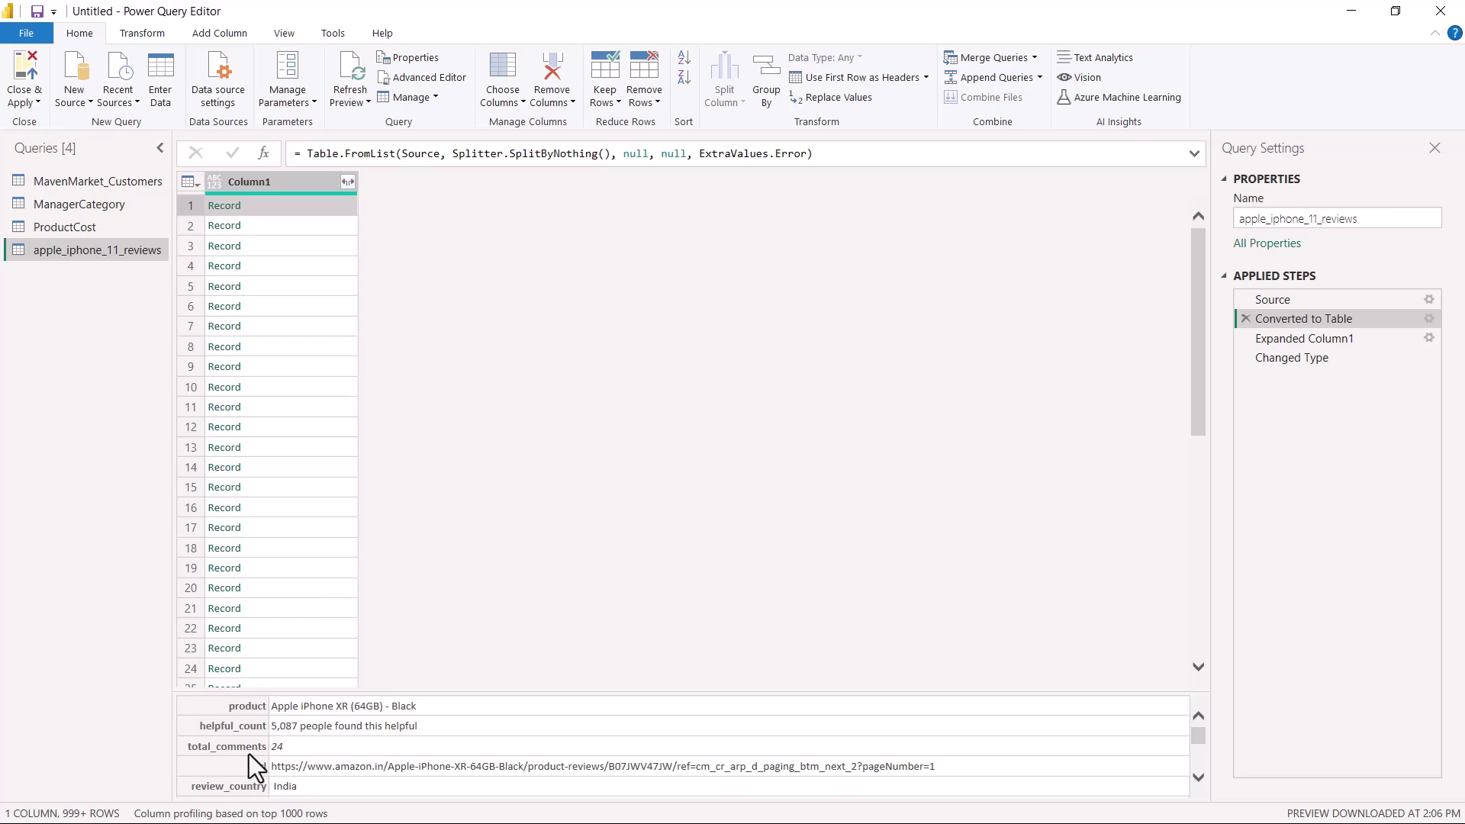
{"action": "mouse_move", "coordinate": [1194, 733]}
{"action": "left_mouse_down"}
{"action": "mouse_move", "coordinate": [1200, 760]}
{"action": "mouse_move", "coordinate": [1199, 680]}
{"action": "left_mouse_up"}
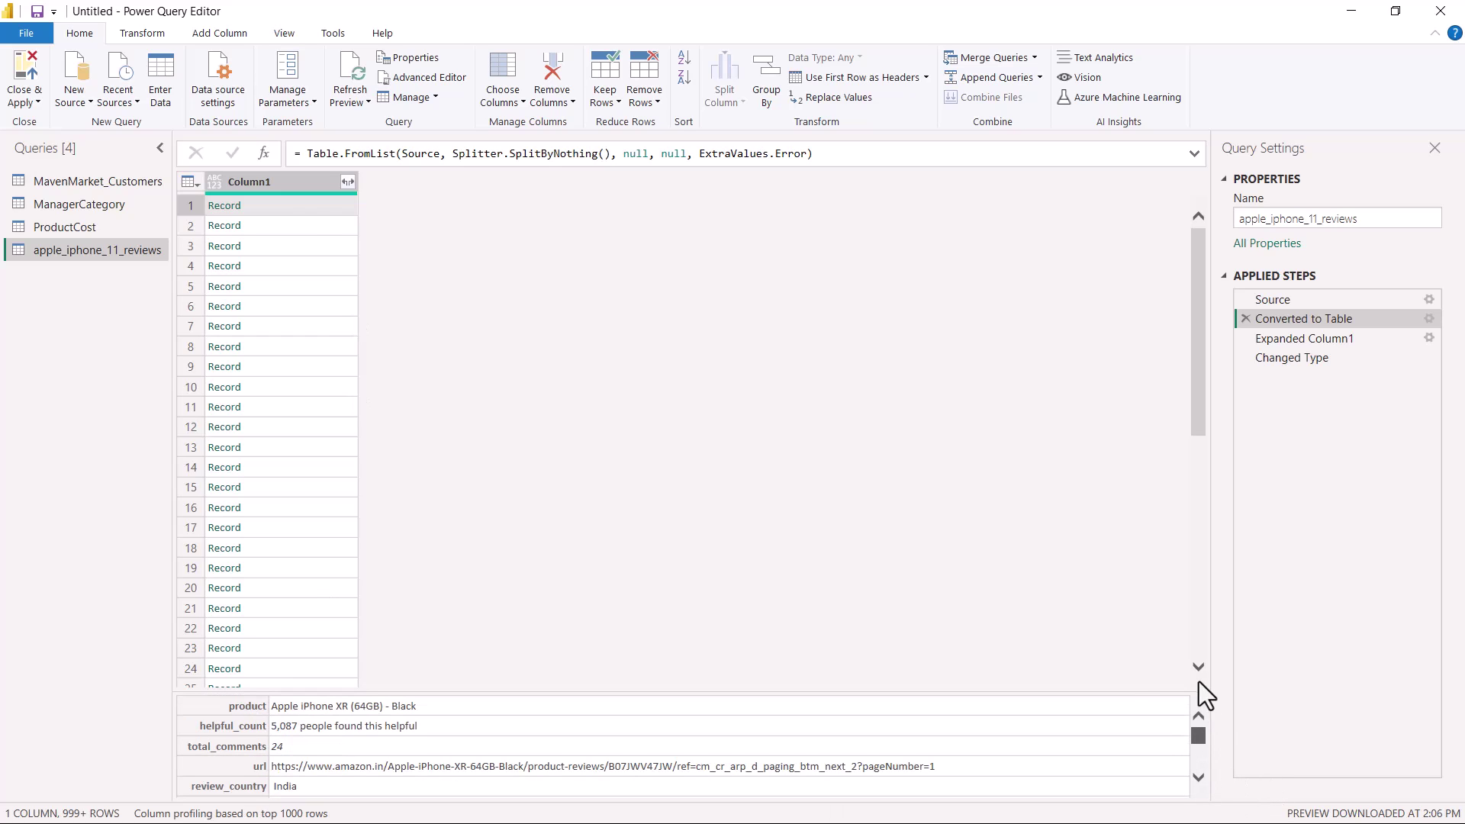
{"action": "left_click", "coordinate": [1289, 342]}
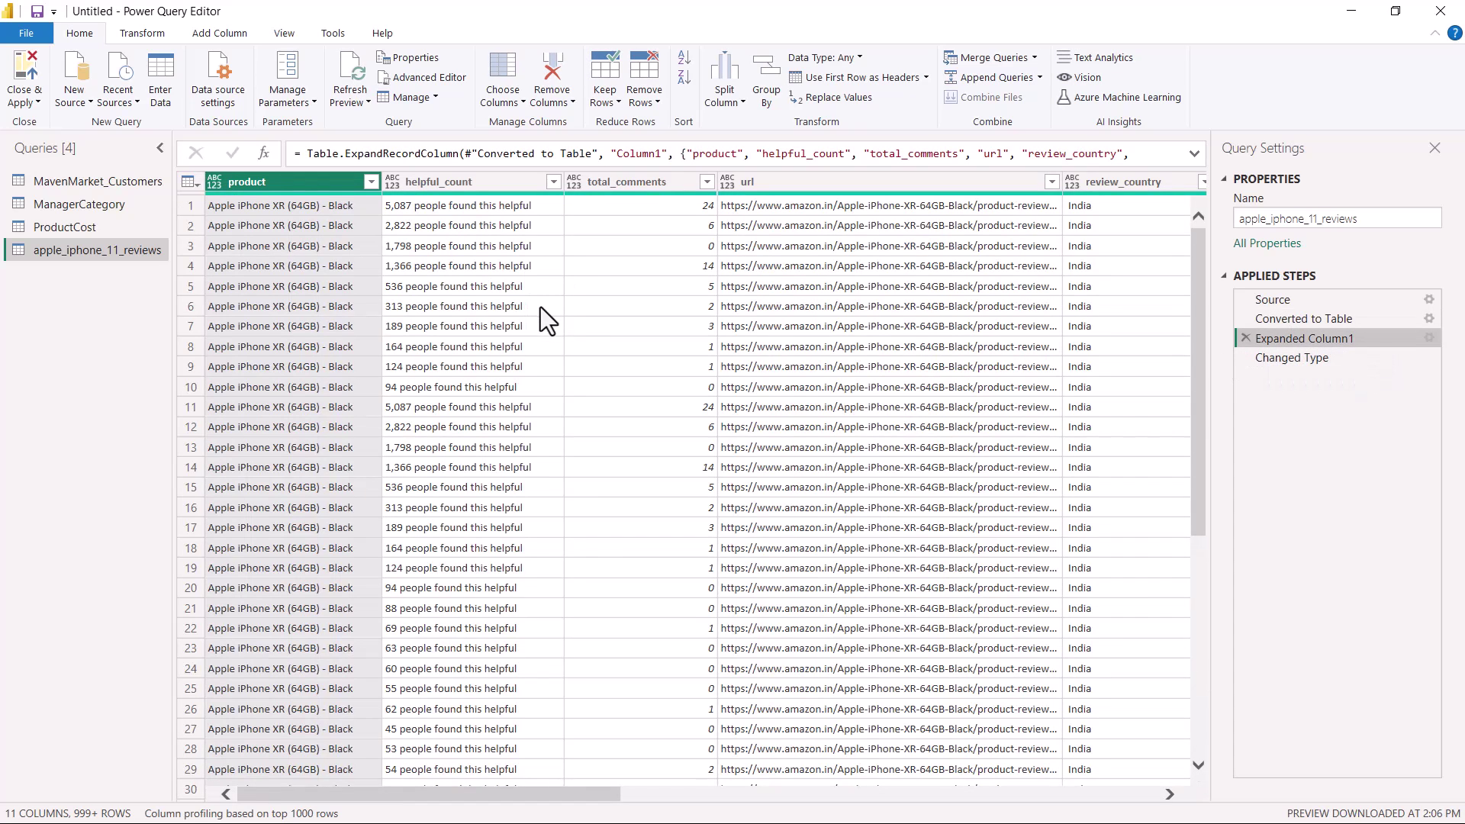
- Show the Changed Type step, briefly revisiting Expanded Column1, to view the typed columns
{"action": "left_click", "coordinate": [1290, 358]}
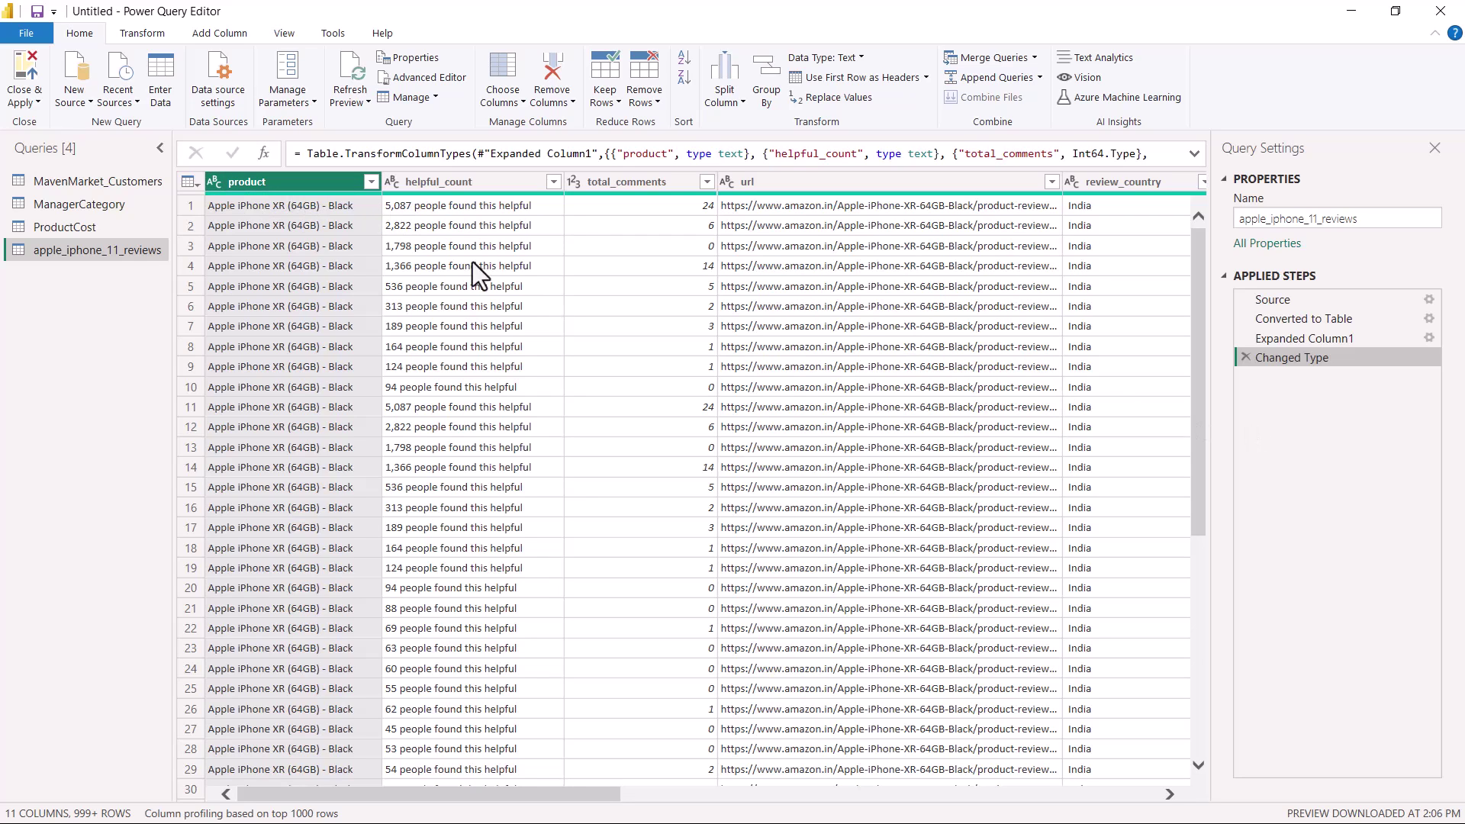
{"action": "left_click", "coordinate": [1291, 339]}
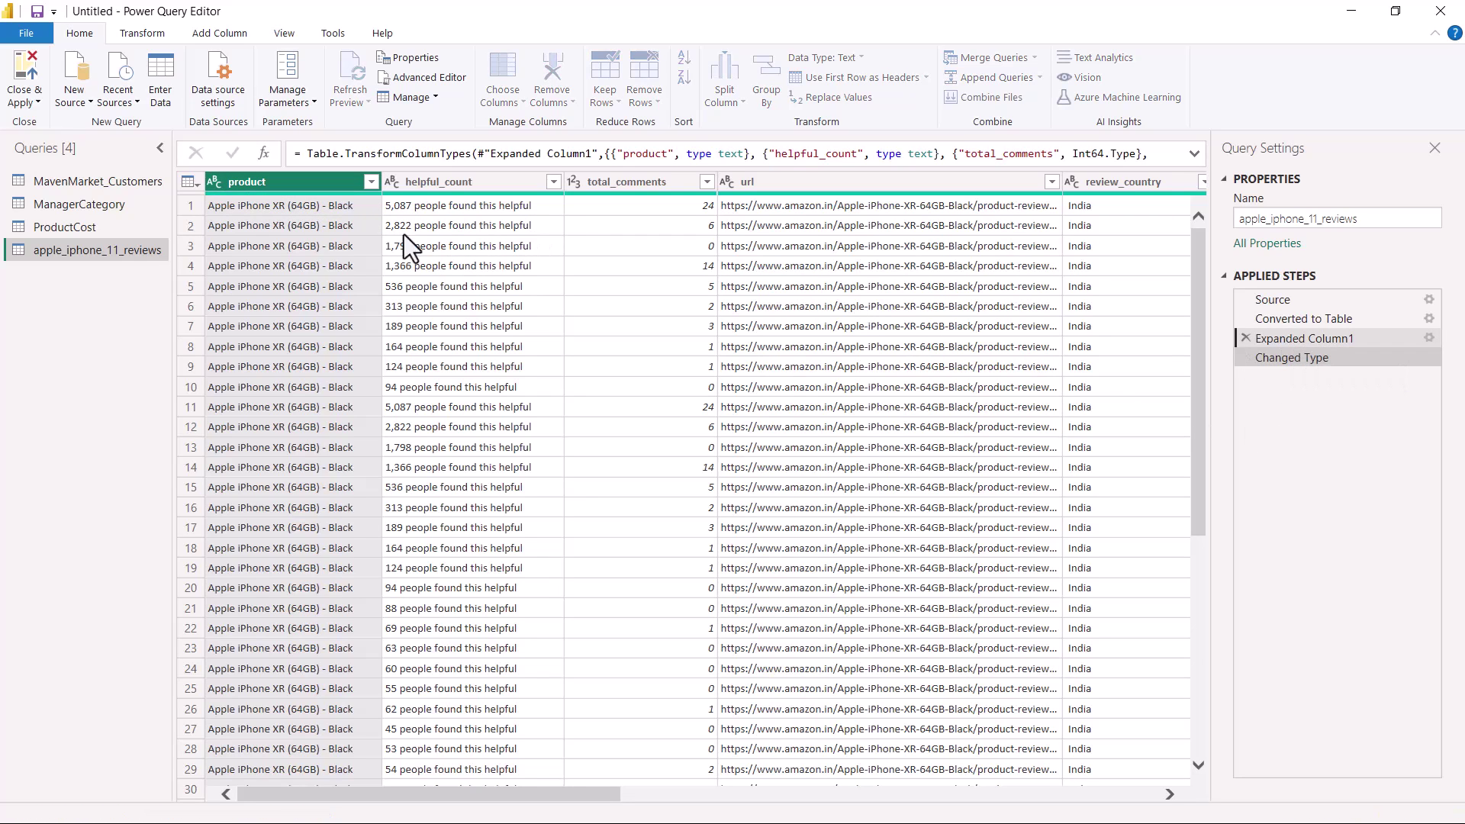
{"action": "left_click", "coordinate": [1301, 361]}
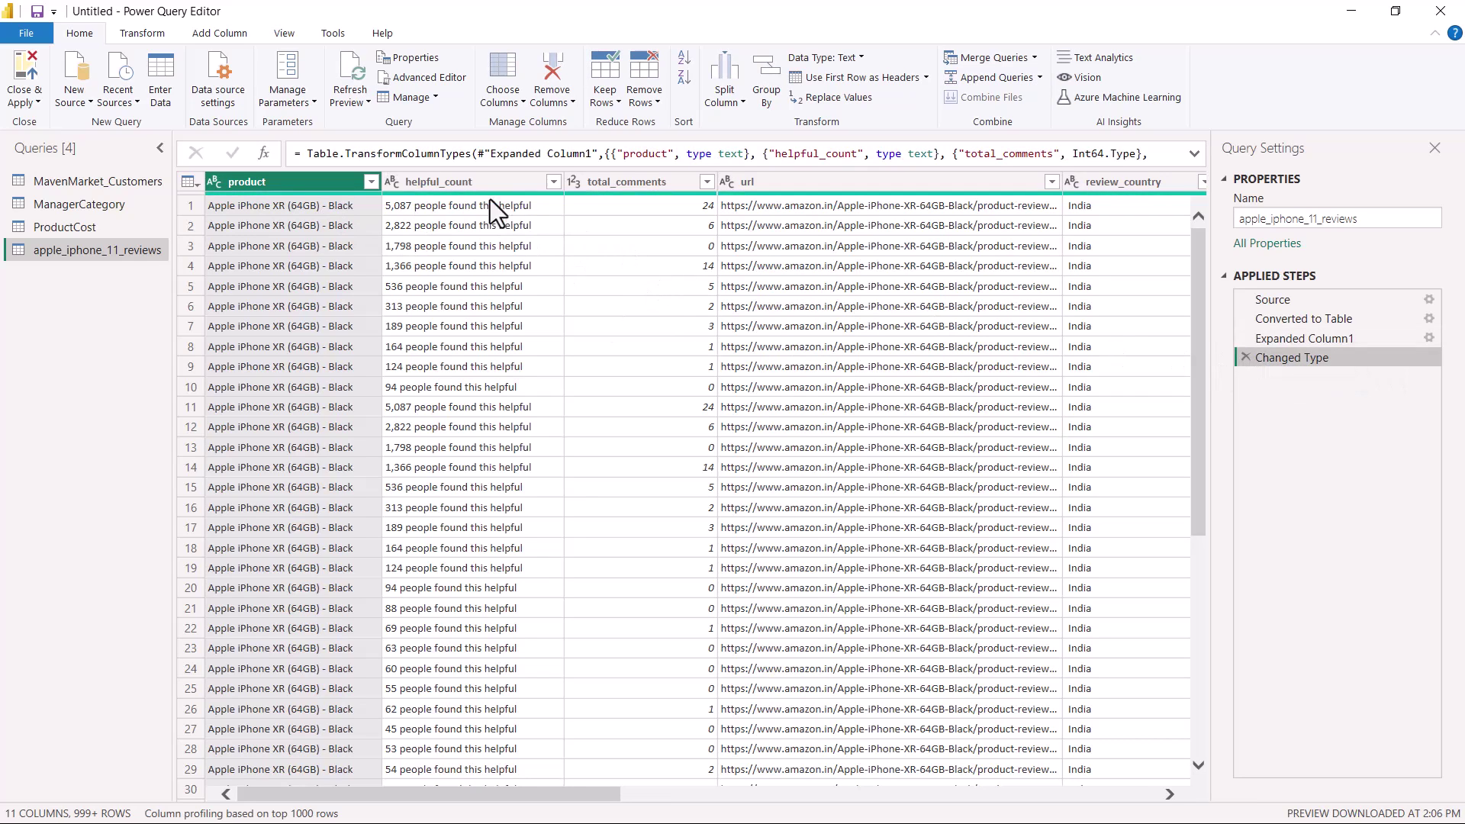